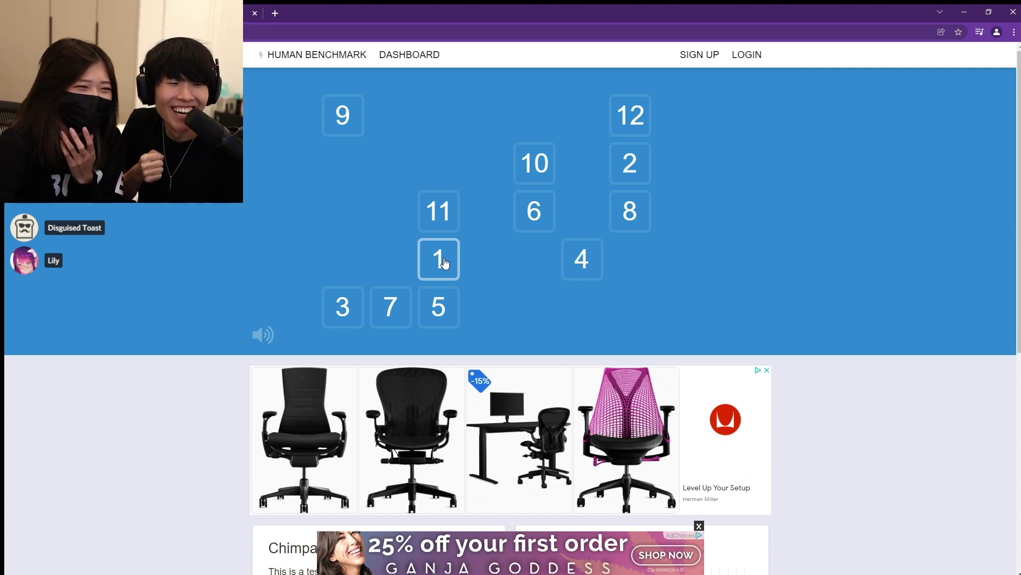
- Clear the 12-number round by tapping squares 1 through 12 in order
click(444, 263)
click(630, 164)
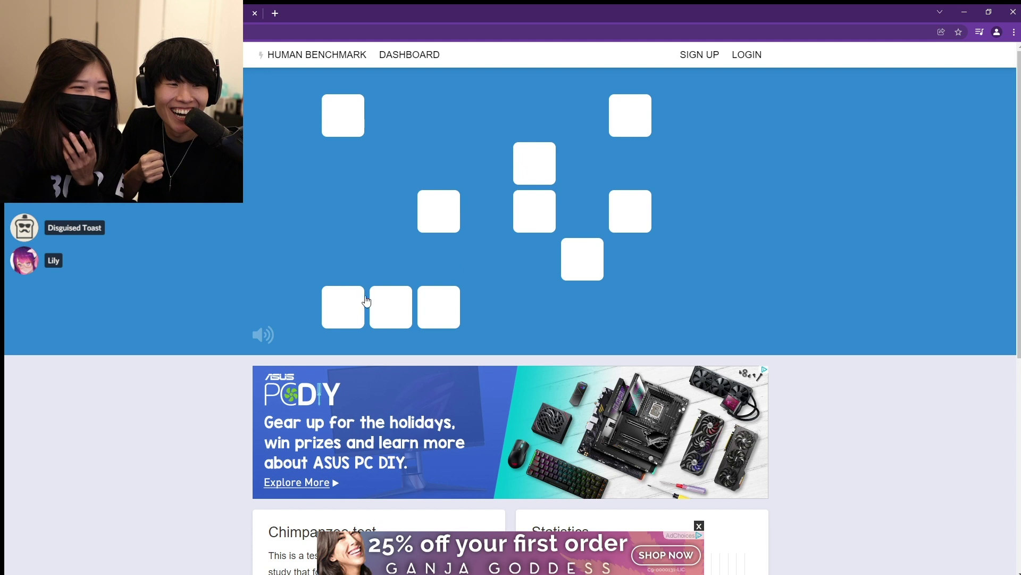
click(334, 316)
click(577, 266)
click(456, 308)
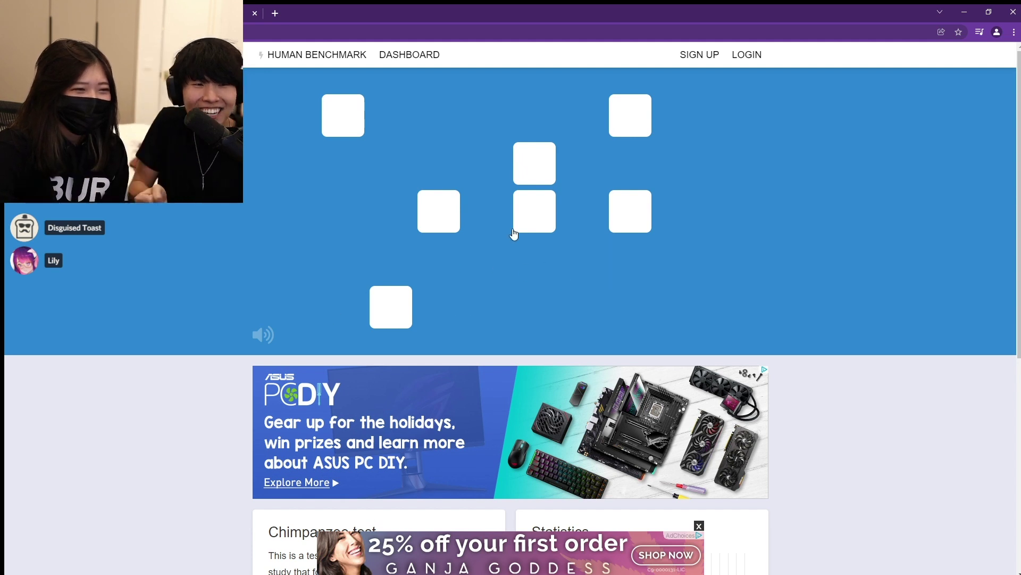
click(519, 229)
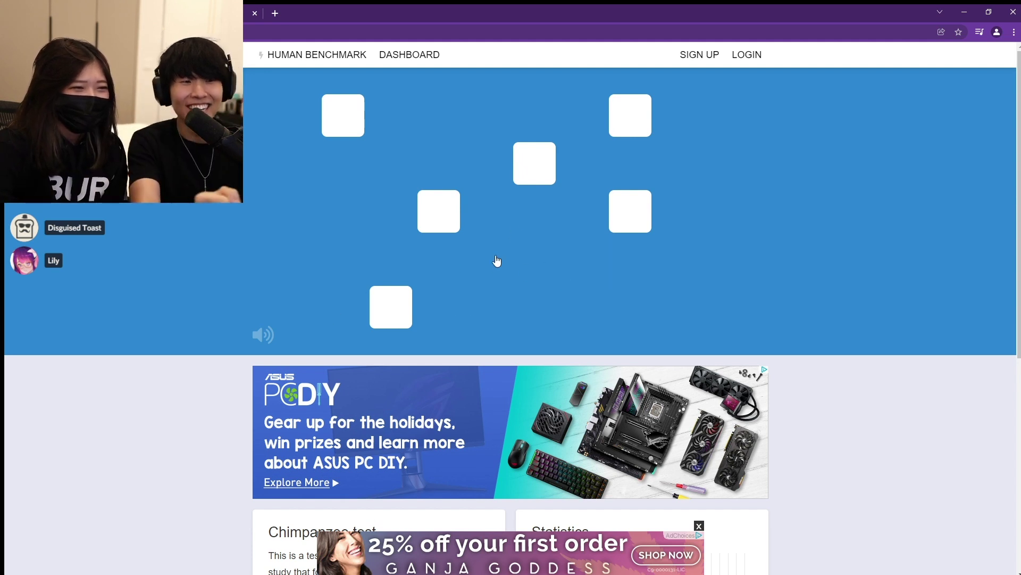
click(399, 300)
click(633, 214)
click(348, 120)
click(529, 164)
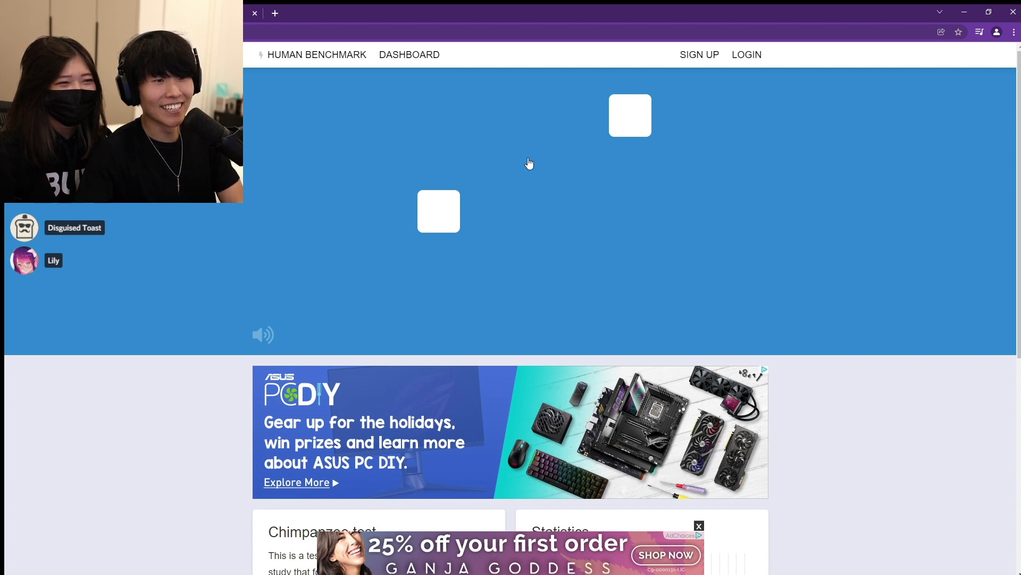
click(450, 212)
click(642, 120)
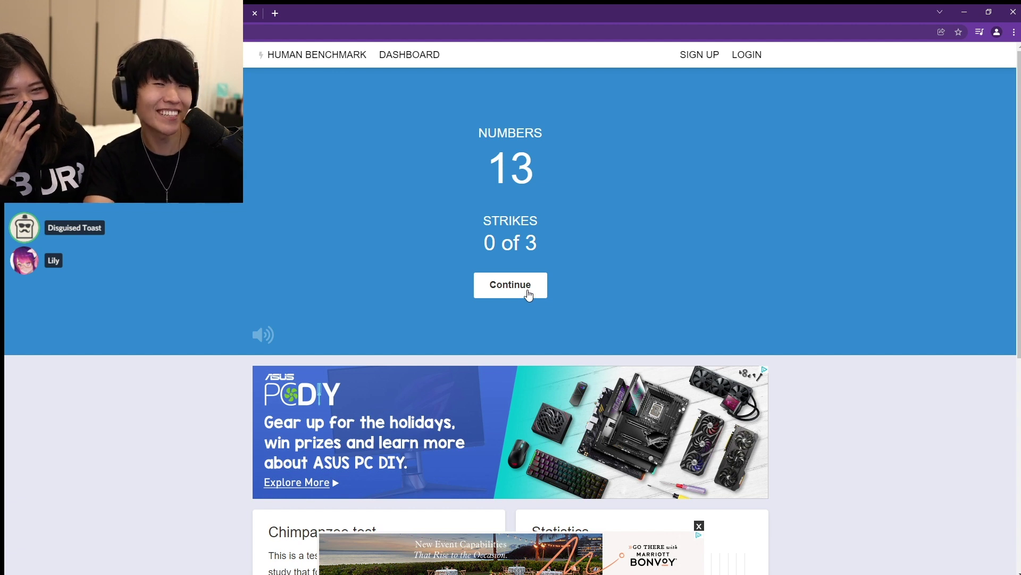
- Play the 13-number rounds until strikes end the game at a score of 13
click(528, 294)
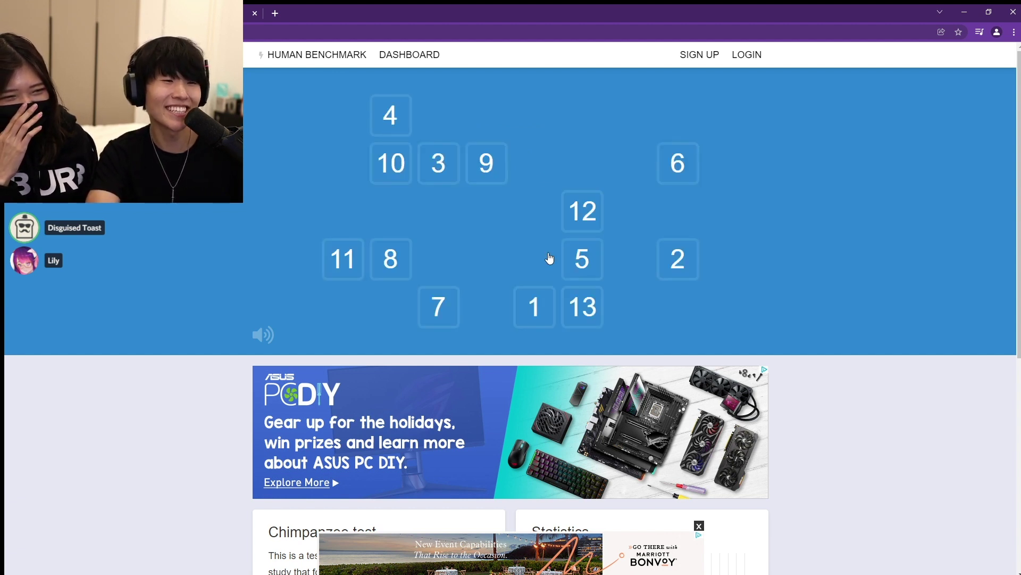
click(582, 258)
click(523, 297)
click(624, 304)
click(523, 297)
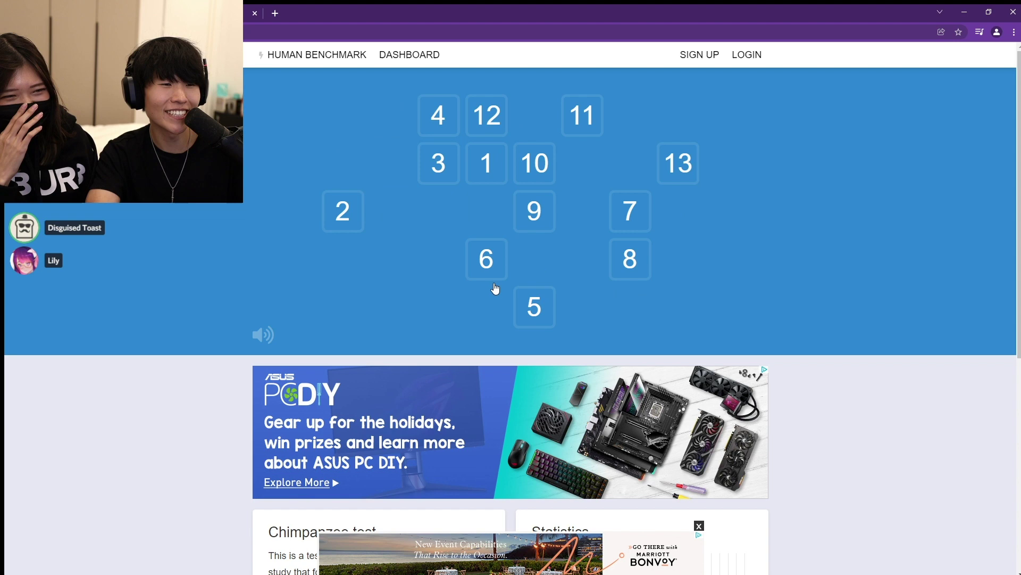
click(488, 263)
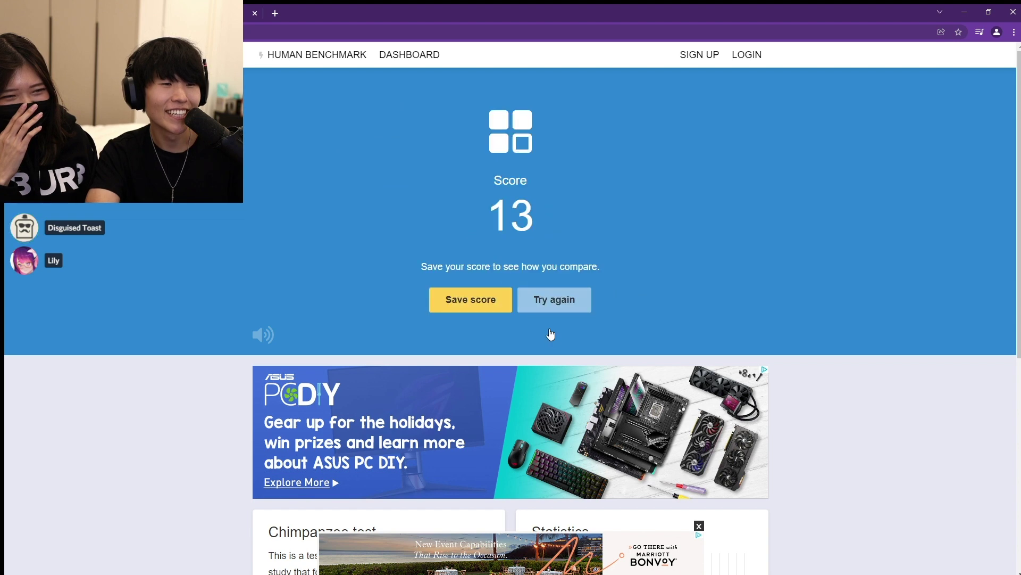
- Save the Chimp Test score of 13 to the dashboard
click(495, 302)
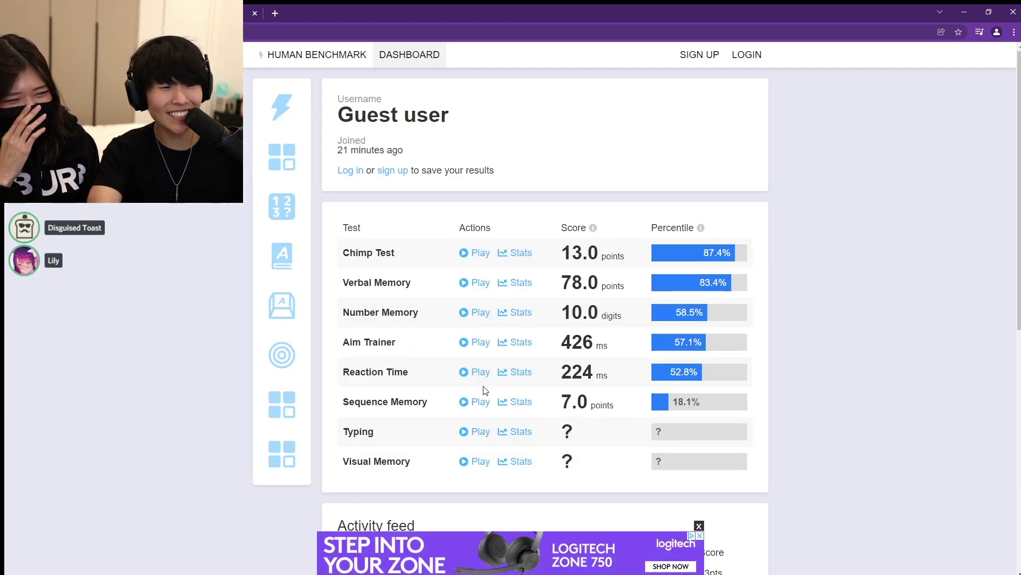